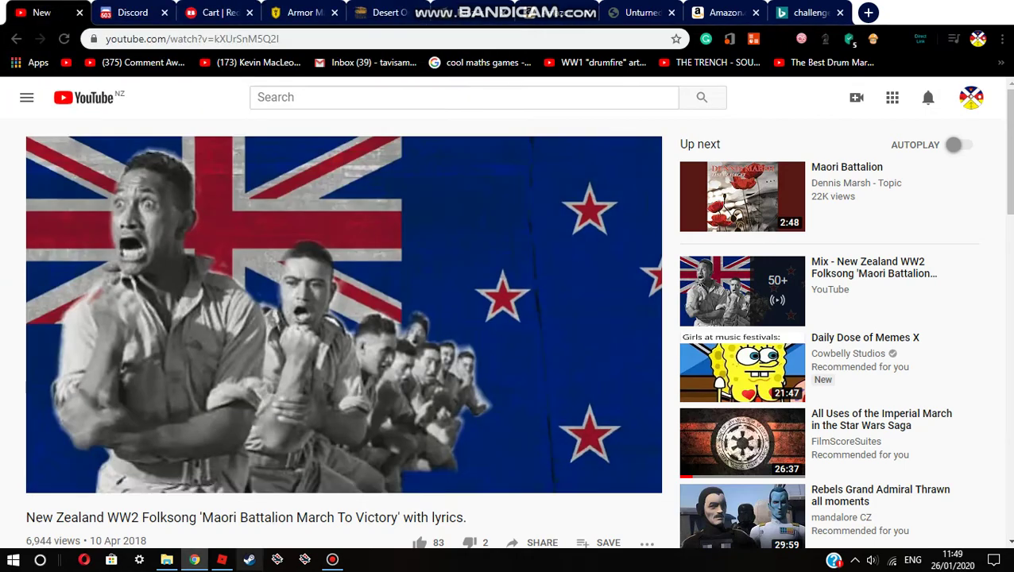
Step: Switch from the YouTube Maori Battalion March video to the full-screen Roblox game
key("alt+Tab")
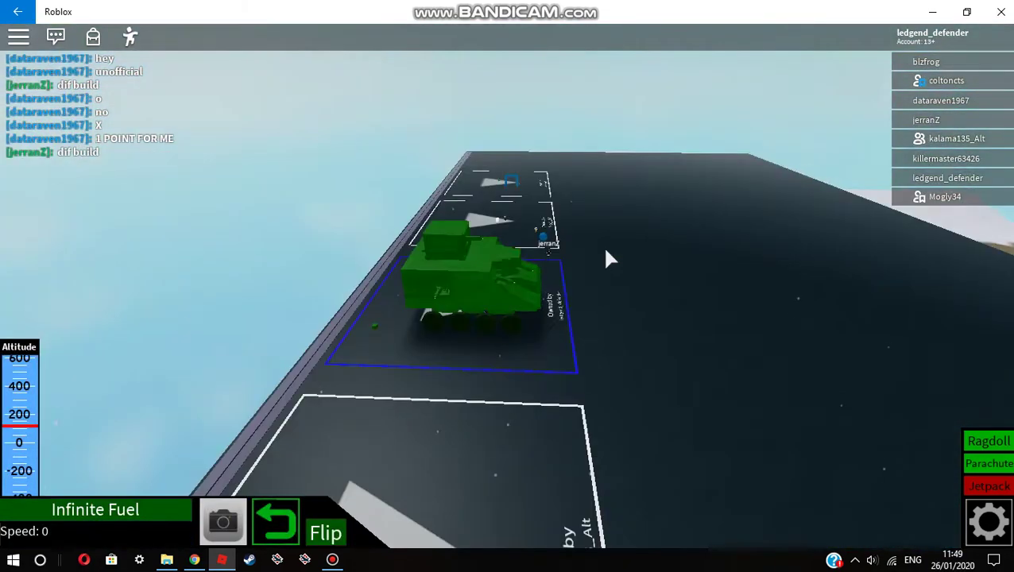
Step: Drive the green tank forward off its build plot and across the snowy terrain
key("w")
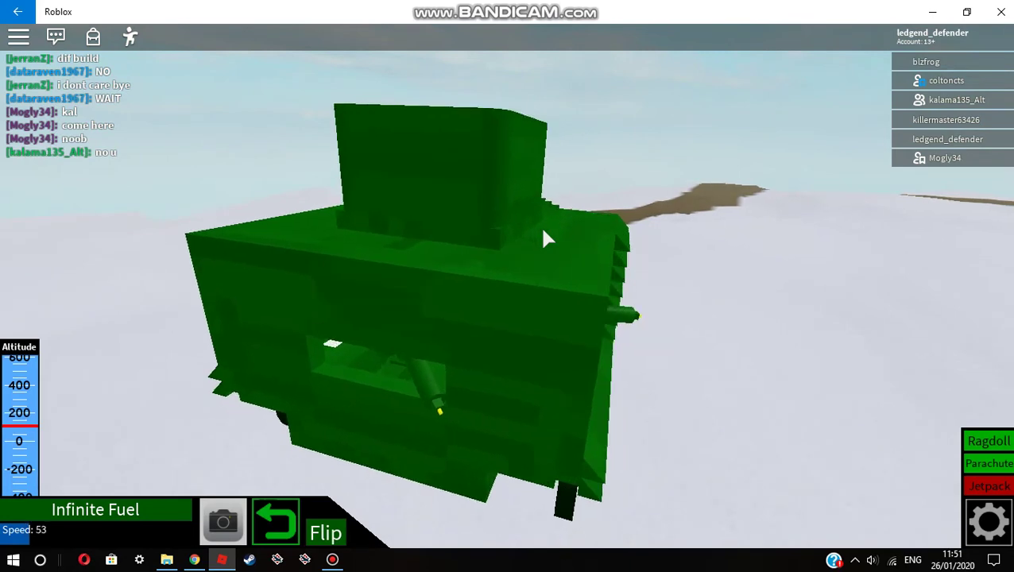
Step: Send 'lol' in chat, then bring up the Bandicam recorder window
key("slash")
type("lol")
key("Return")
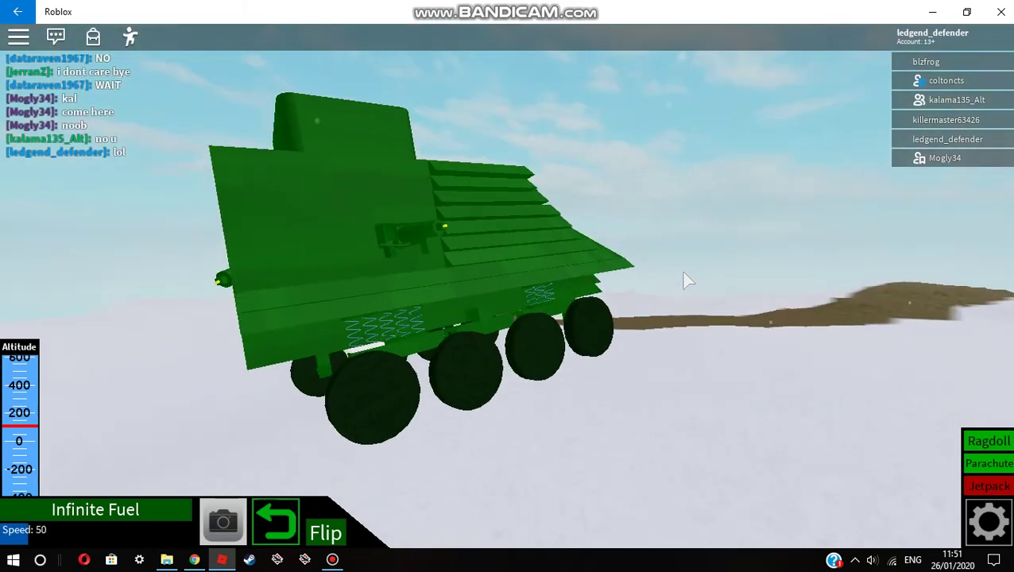
mouse_move(332, 561)
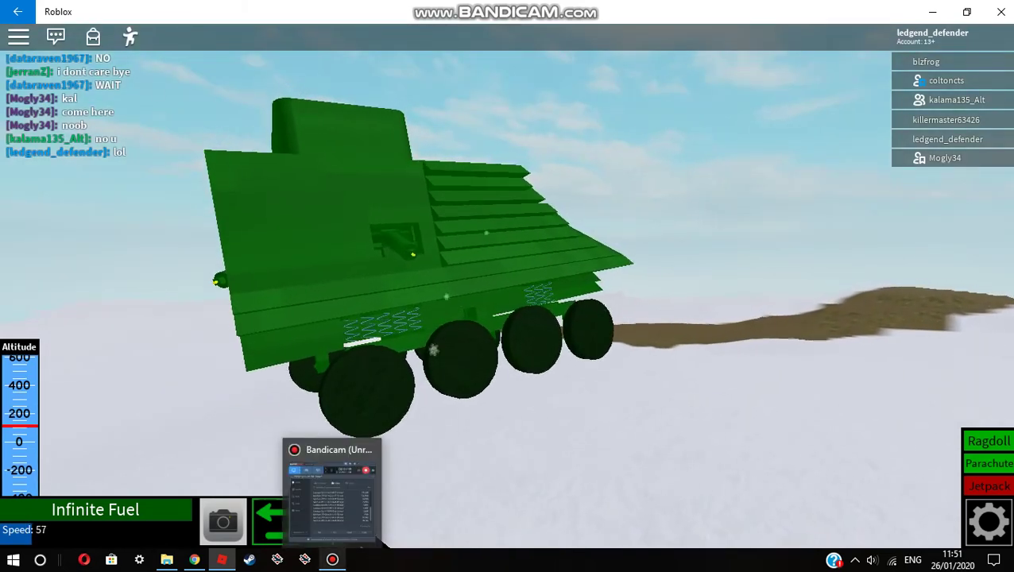
left_click(361, 540)
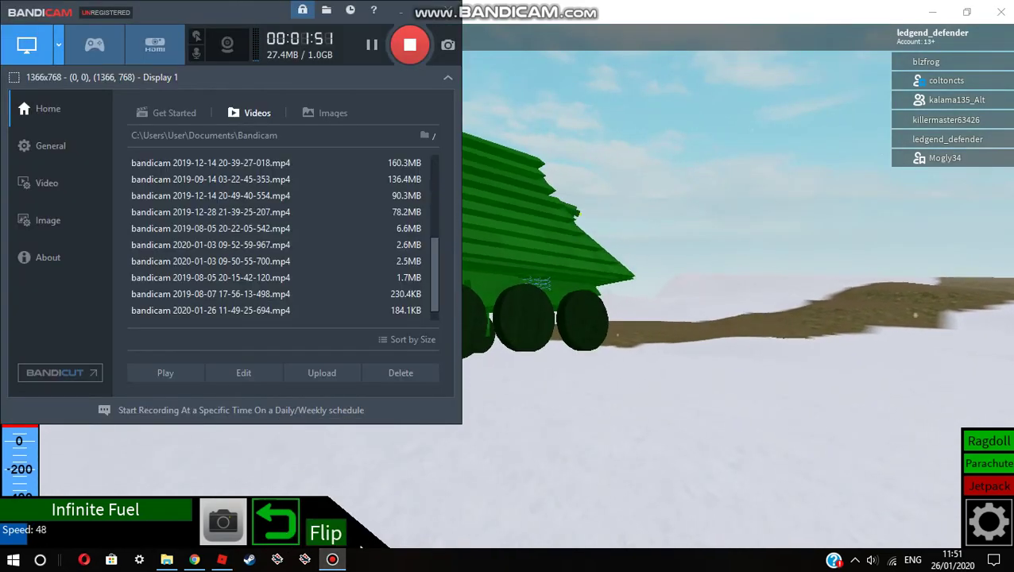